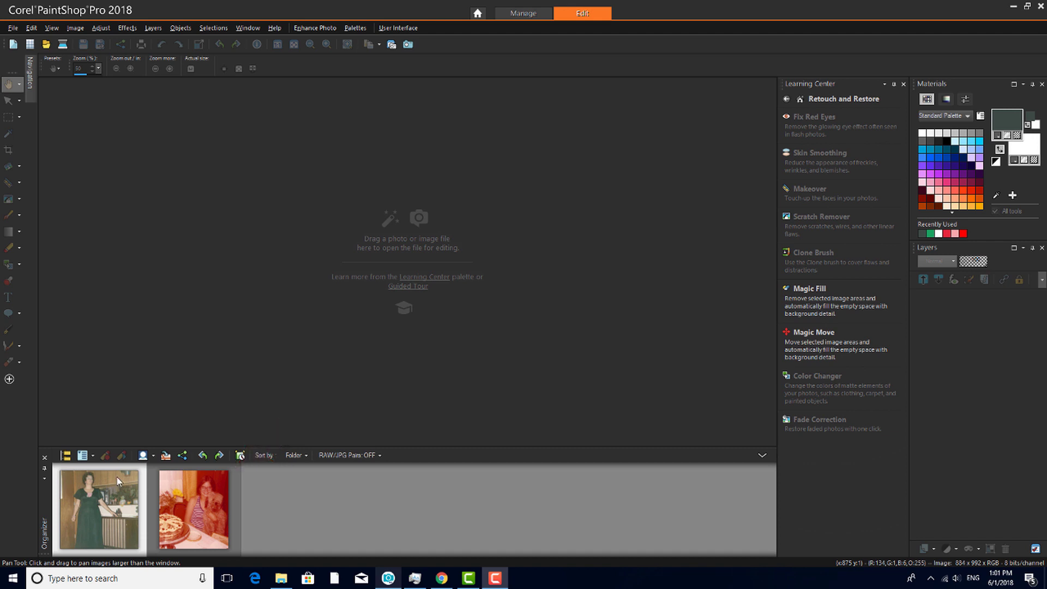
- Drag the first thumbnail, the woman in the green dress, from the Organizer into the workspace to open it
drag(169, 368, 192, 312)
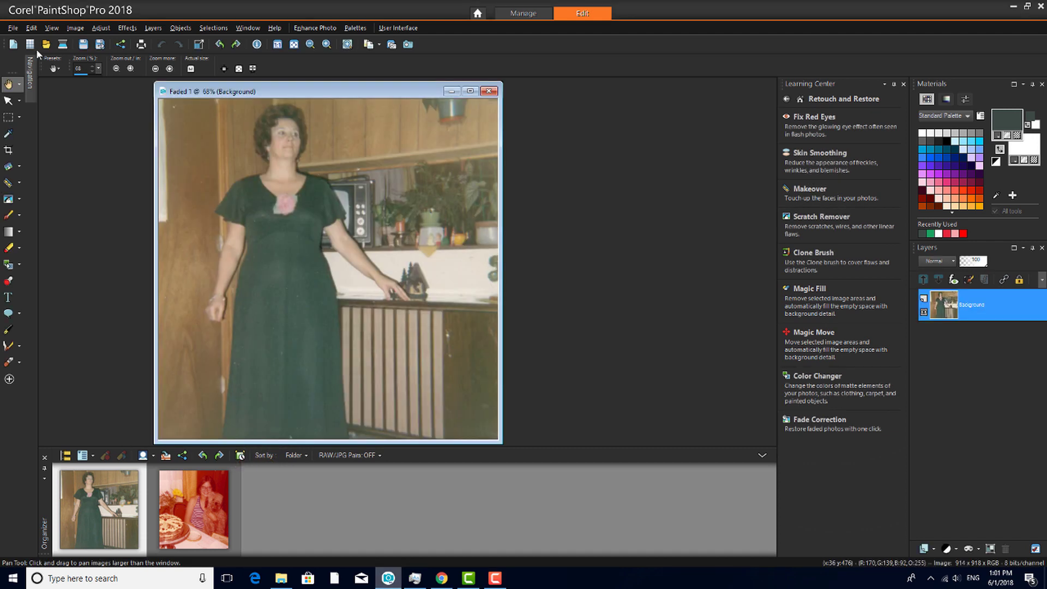
- Save a copy of the photo as Faded 2.jpg
click(14, 29)
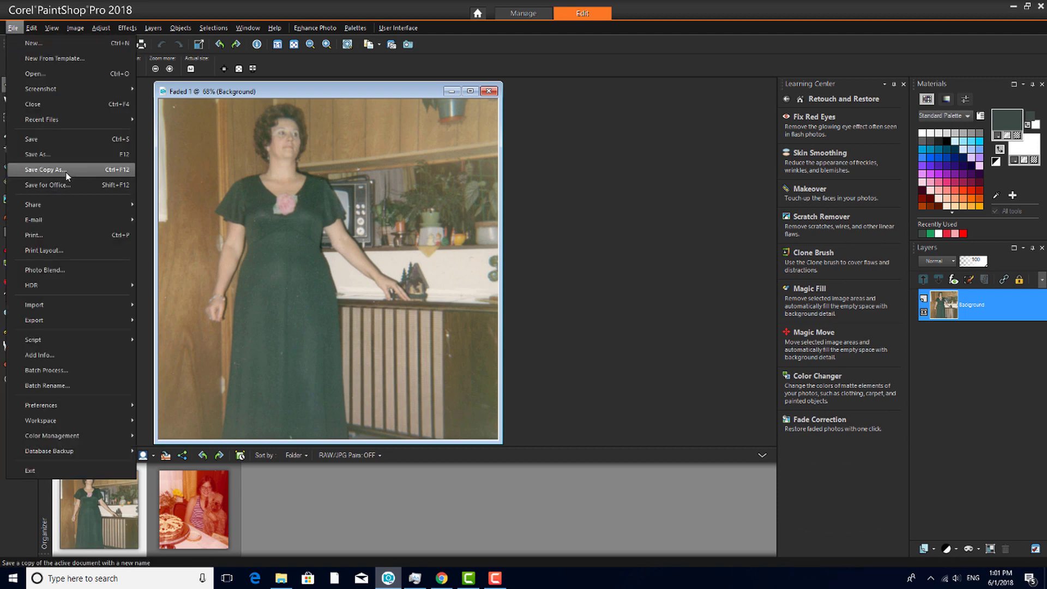
click(46, 169)
click(528, 385)
key(BackSpace)
text(2)
key(Return)
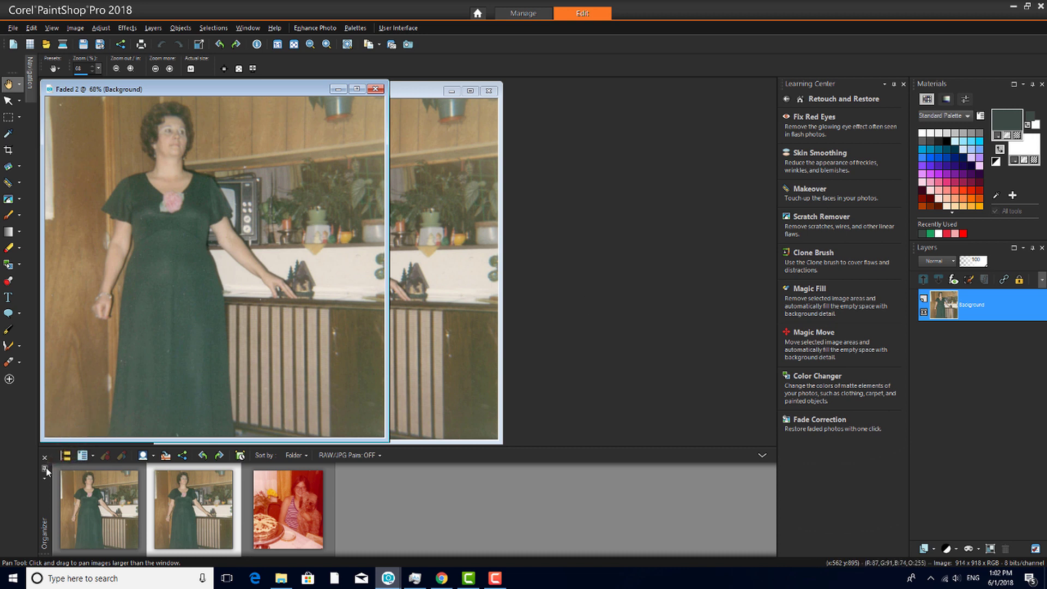
- Collapse the Organizer and set Faded 2 to 50% zoom, with Faded 1 to its right at 80%
click(45, 466)
scroll(174, 151, down, 1)
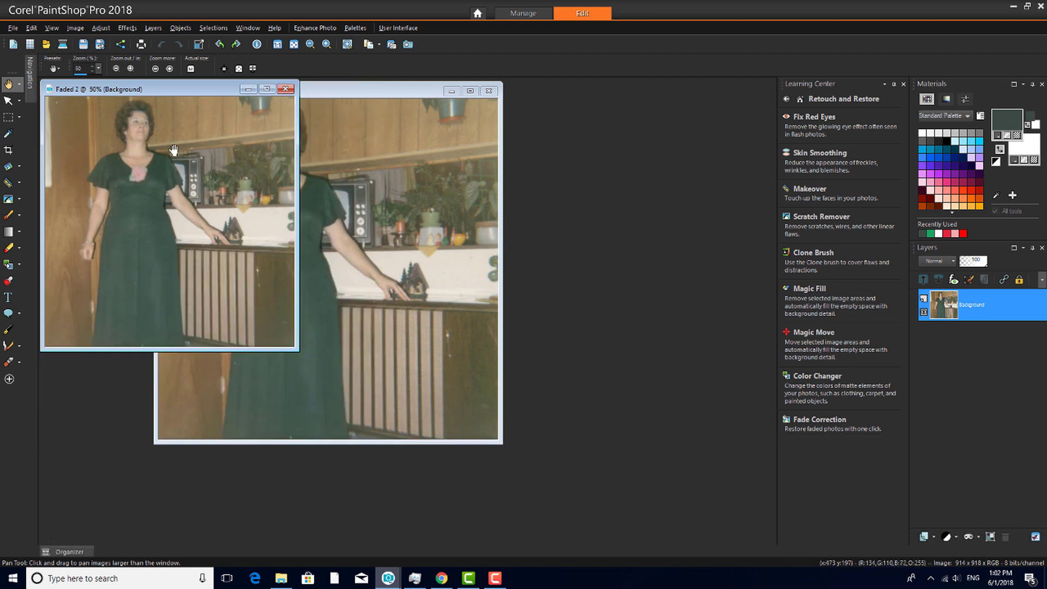
click(320, 95)
drag(320, 90, 388, 88)
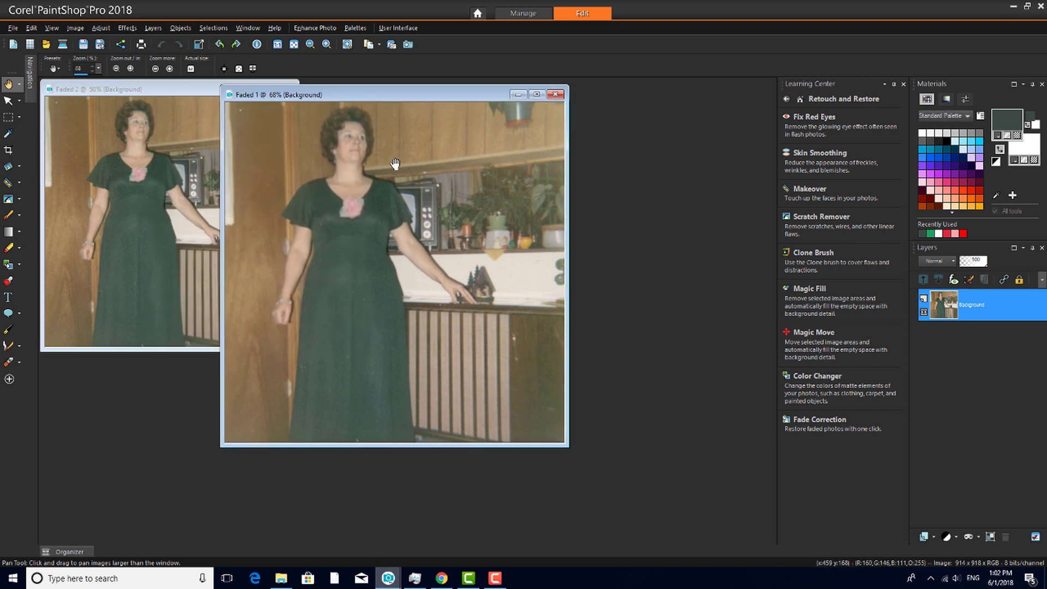
scroll(395, 164, up, 1)
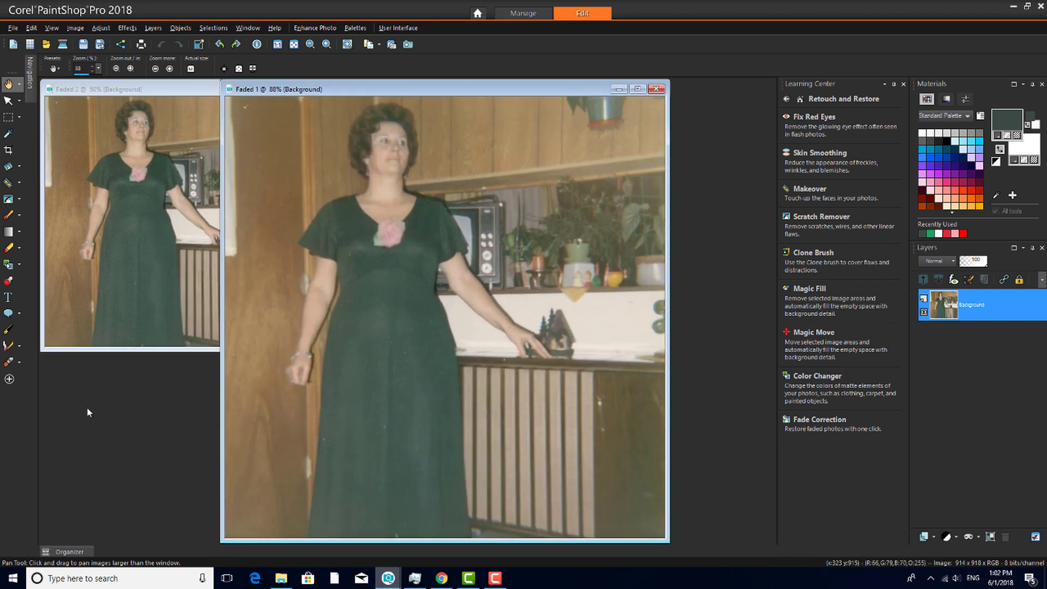
click(104, 28)
- Apply Fade Correction to Faded 1 with the amount of correction raised to 25
mouse_move(133, 119)
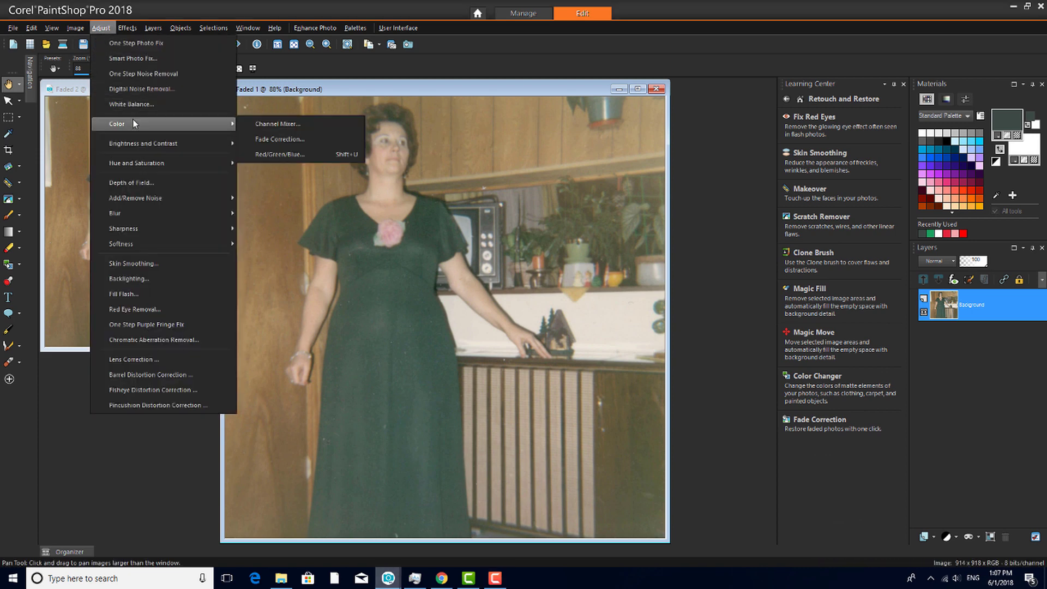
click(281, 140)
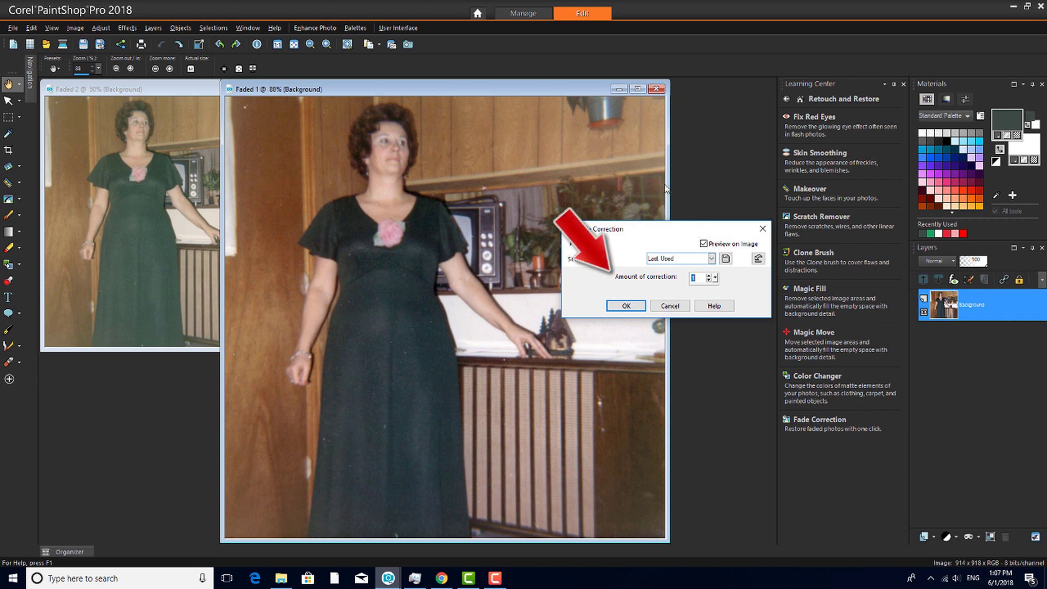
text(15)
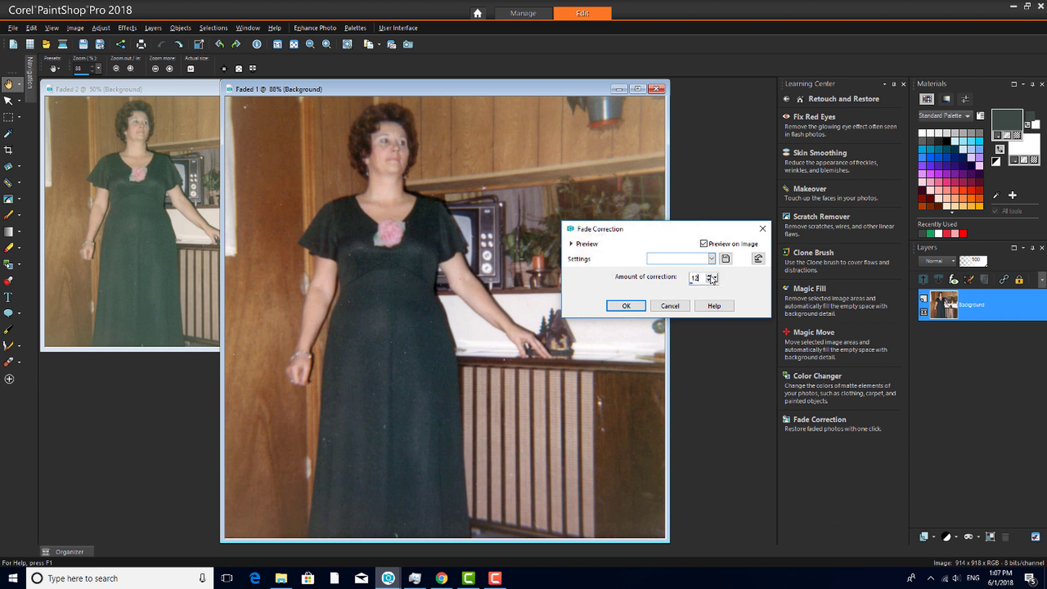
click(710, 276)
click(709, 276)
click(710, 276)
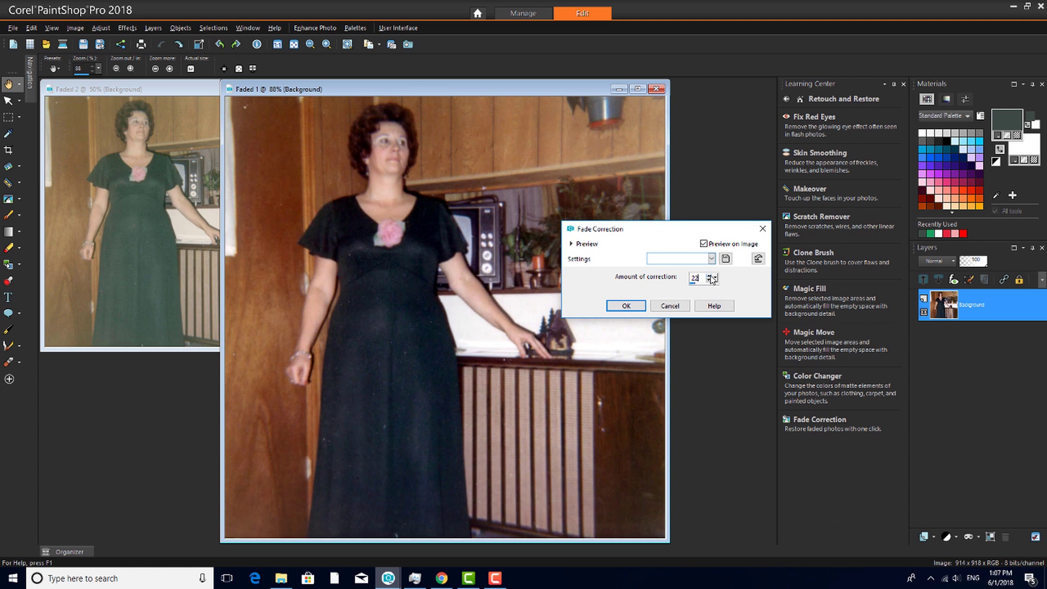
click(709, 276)
click(612, 306)
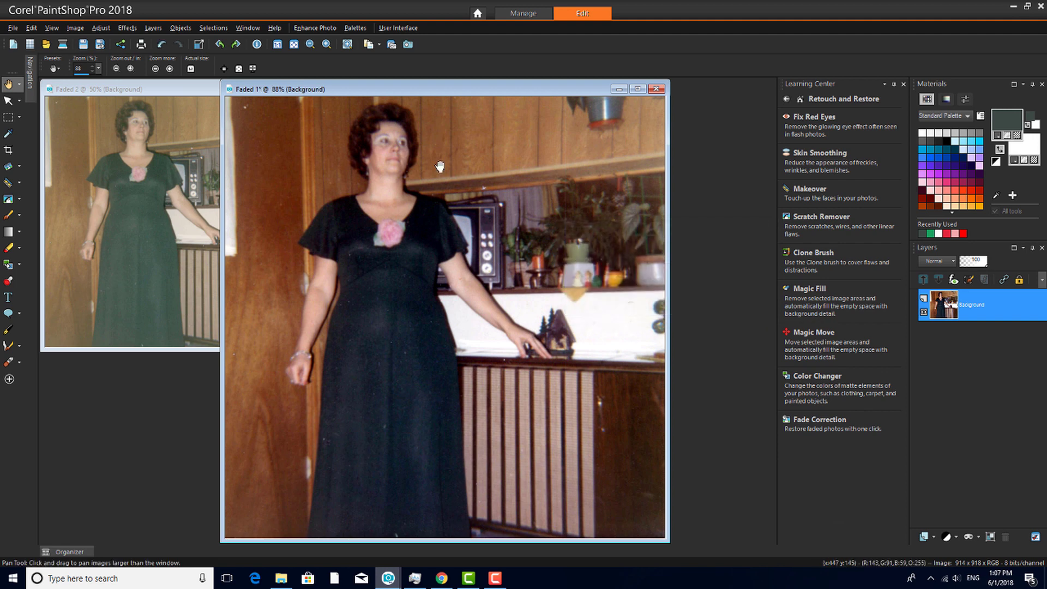
- Run One Step Photo Fix on Faded 1 from the Adjust menu
click(102, 28)
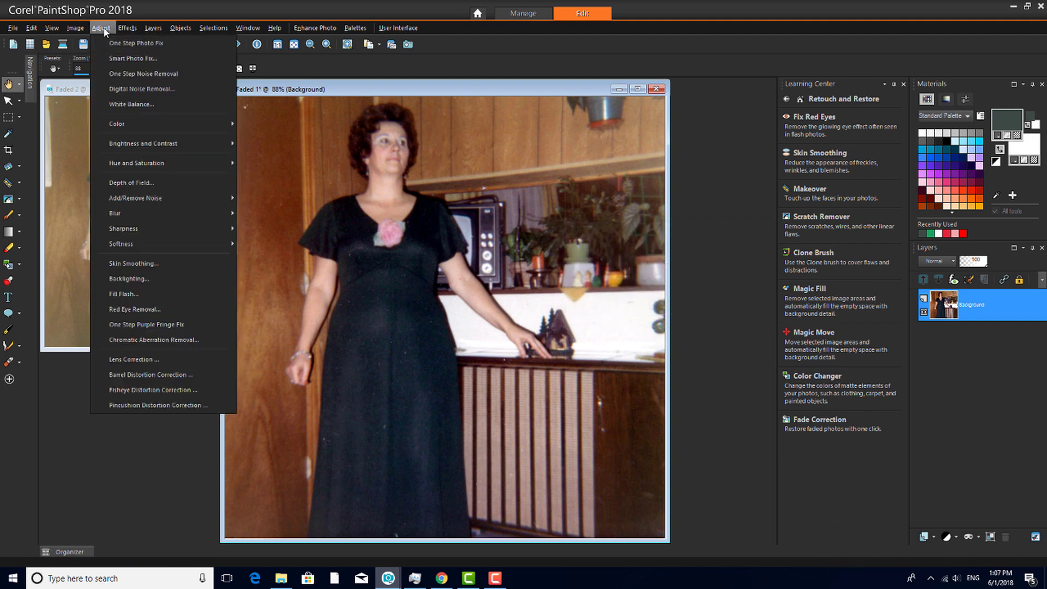
click(170, 44)
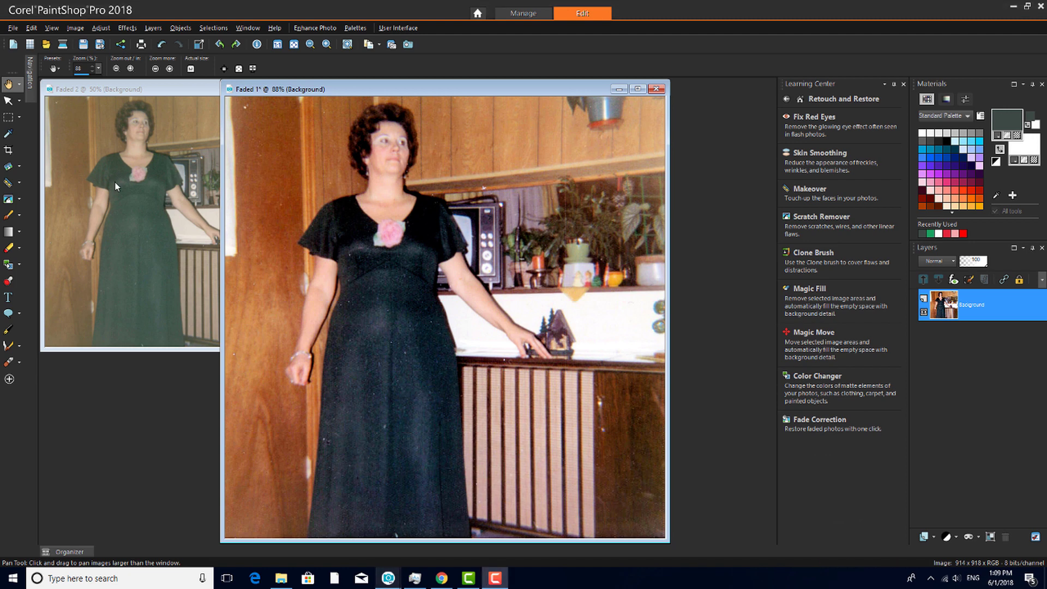
- Open Hue/Saturation/Lightness for Faded 1 and lower Hue by two steps
click(100, 27)
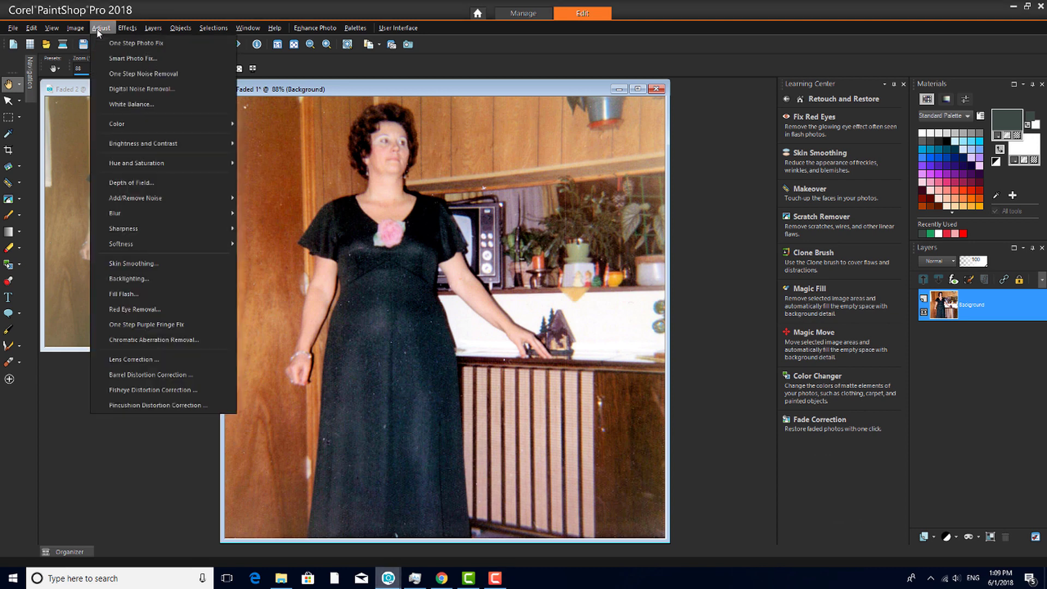
mouse_move(187, 167)
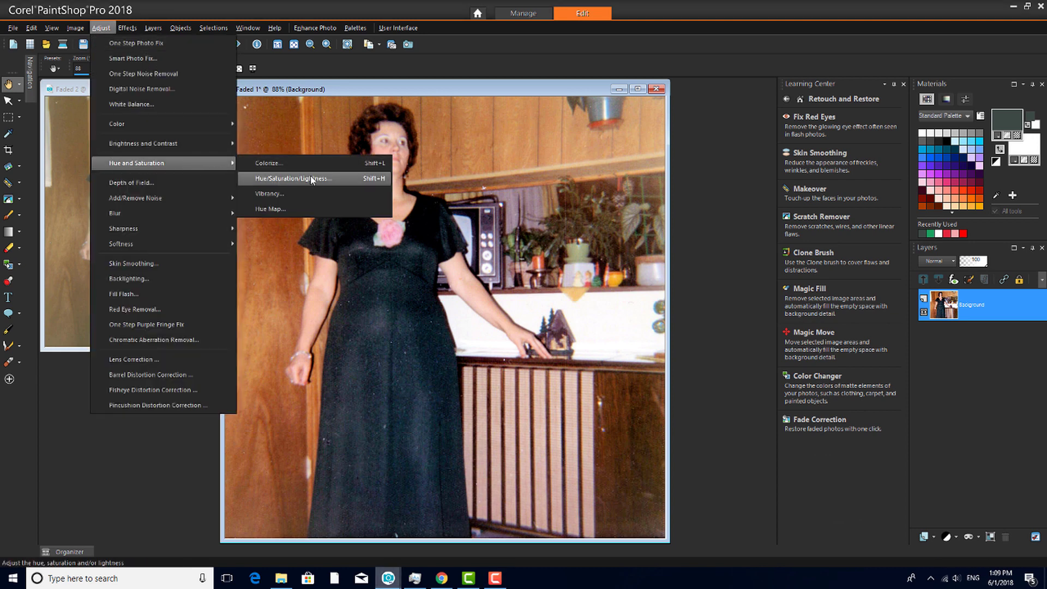
click(340, 180)
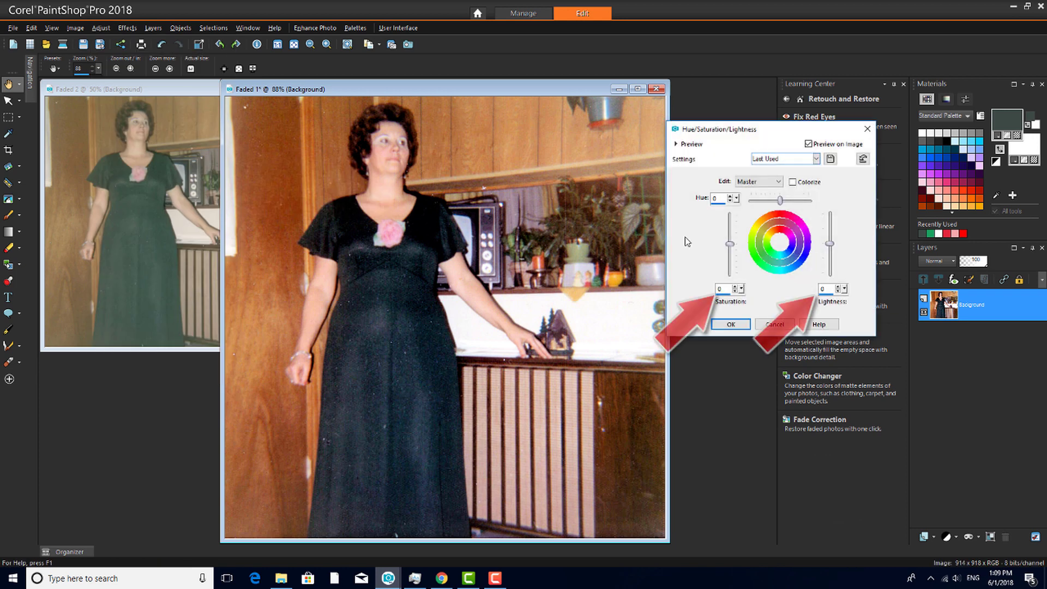
click(731, 200)
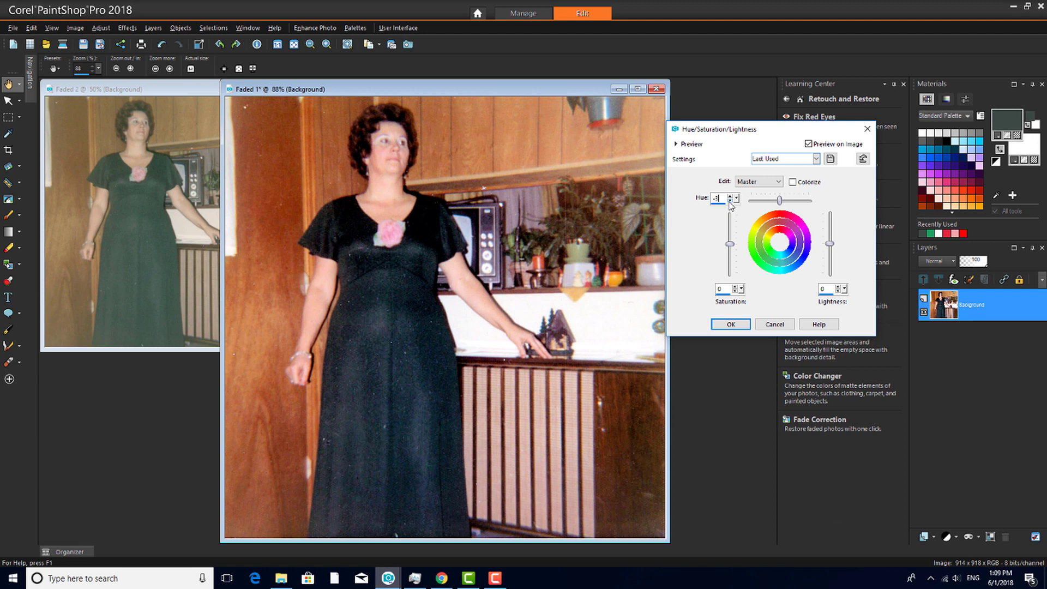
click(731, 201)
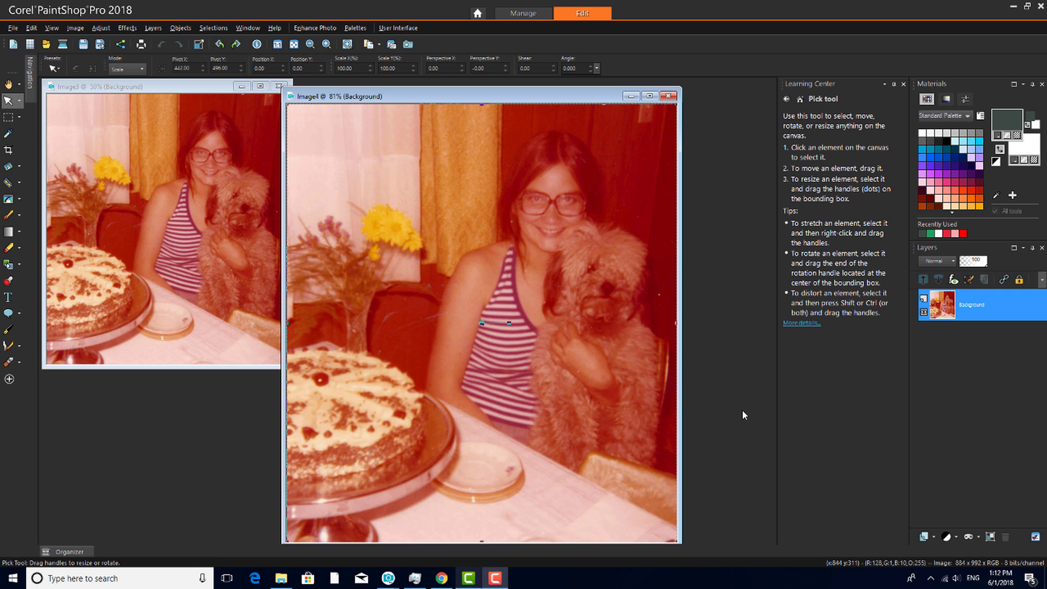
- Open the Palettes menu
click(360, 27)
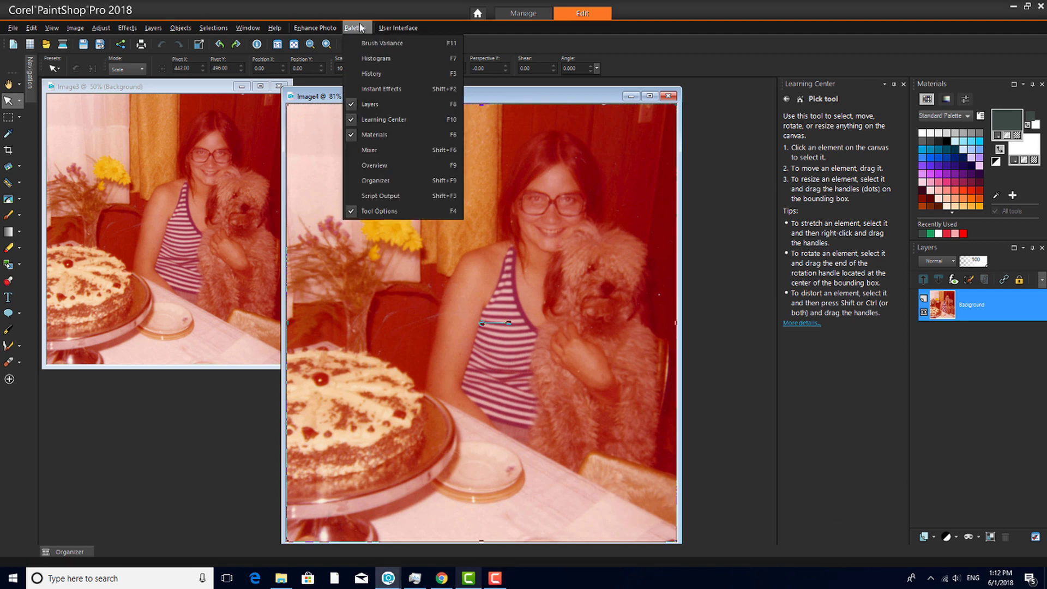
- Close the Palettes menu and return the Learning Center home to list the Retouch and Restore tasks
click(386, 120)
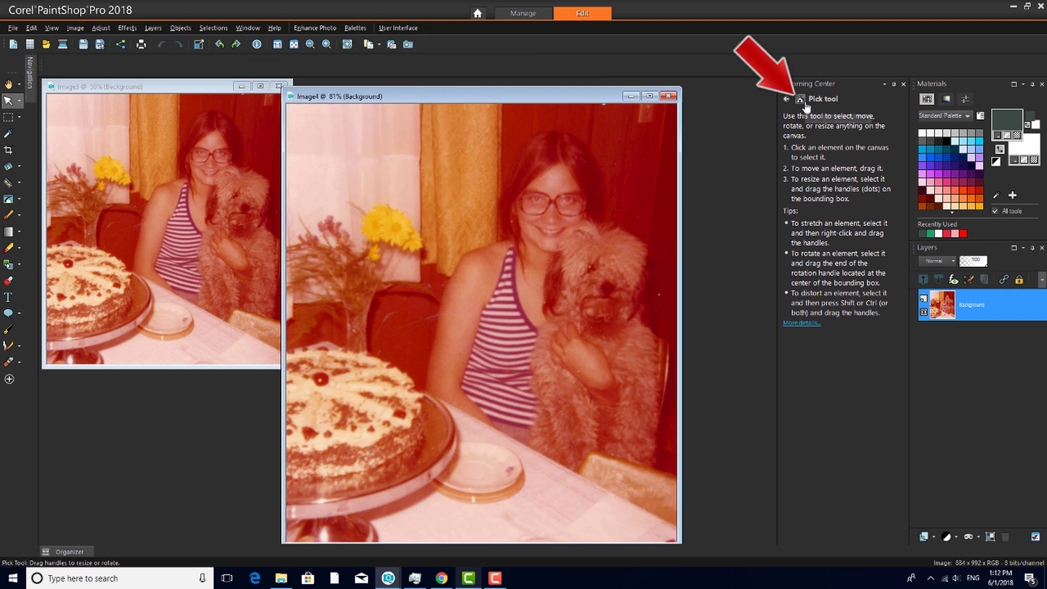
click(801, 100)
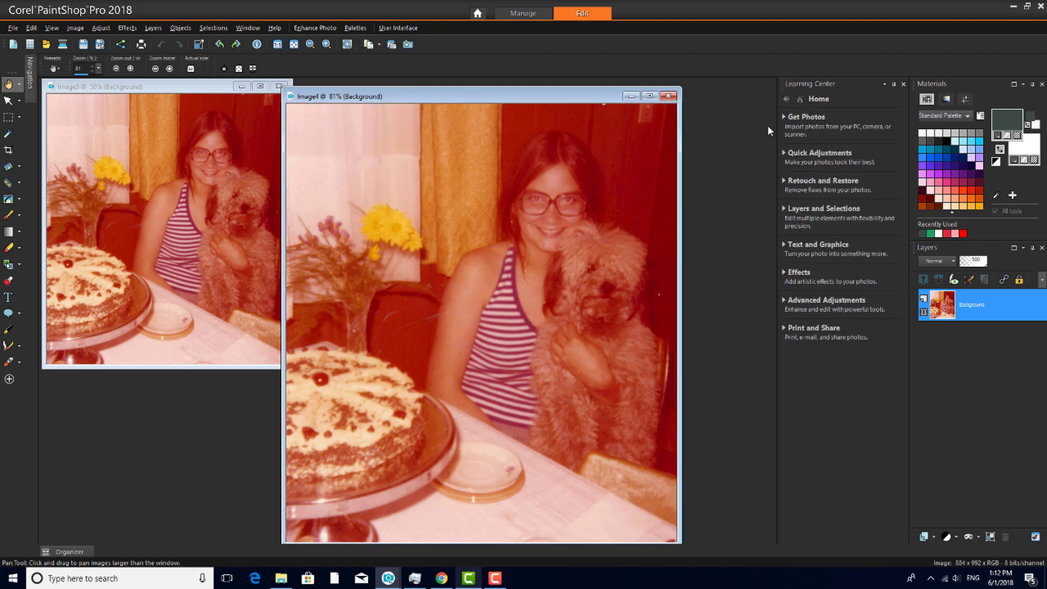
click(822, 183)
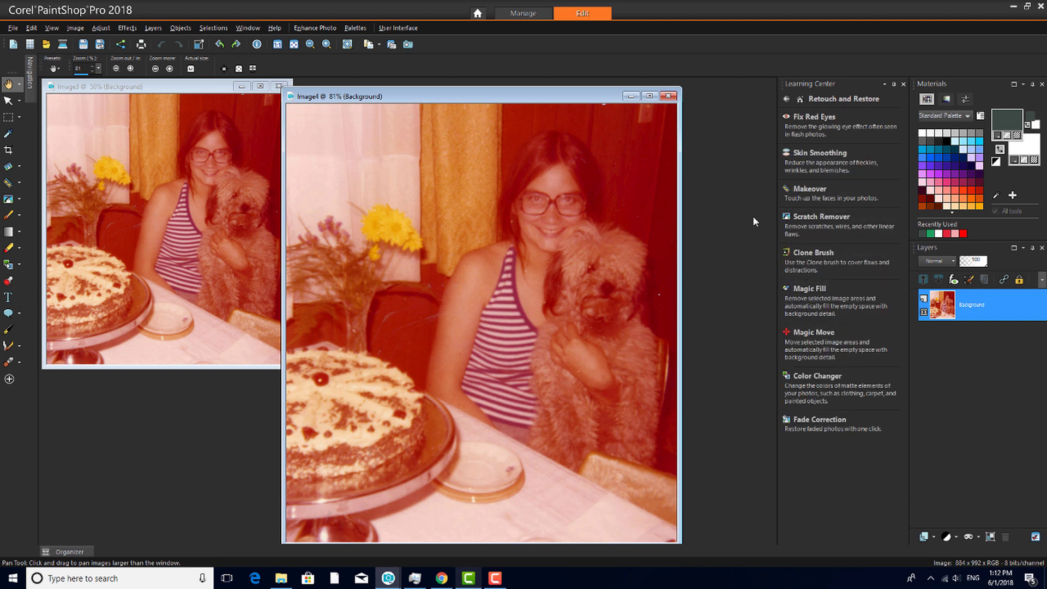
- Apply Fade Correction to Image4 from the Learning Center with the amount raised to 50
click(818, 425)
drag(668, 357, 680, 409)
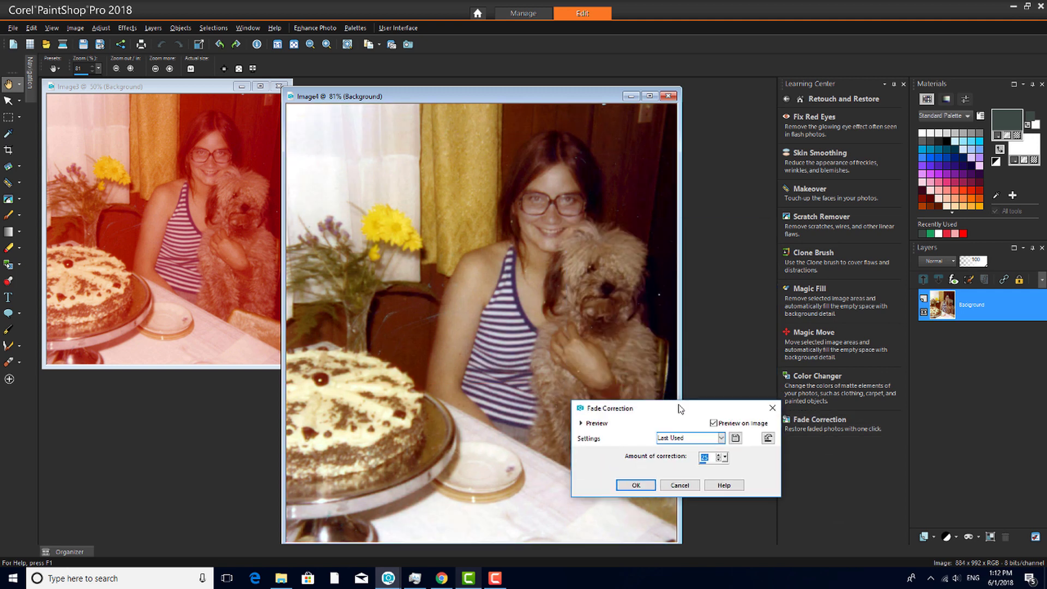
click(718, 455)
click(718, 455)
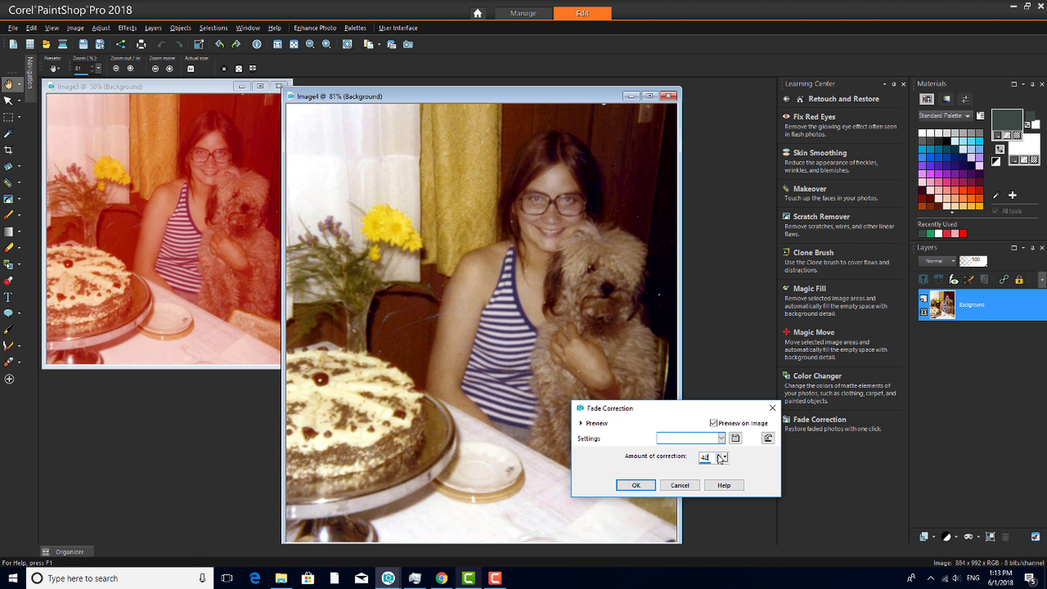
click(627, 485)
- Apply One Step Photo Fix to Image4, then shift its Hue to −6
click(104, 30)
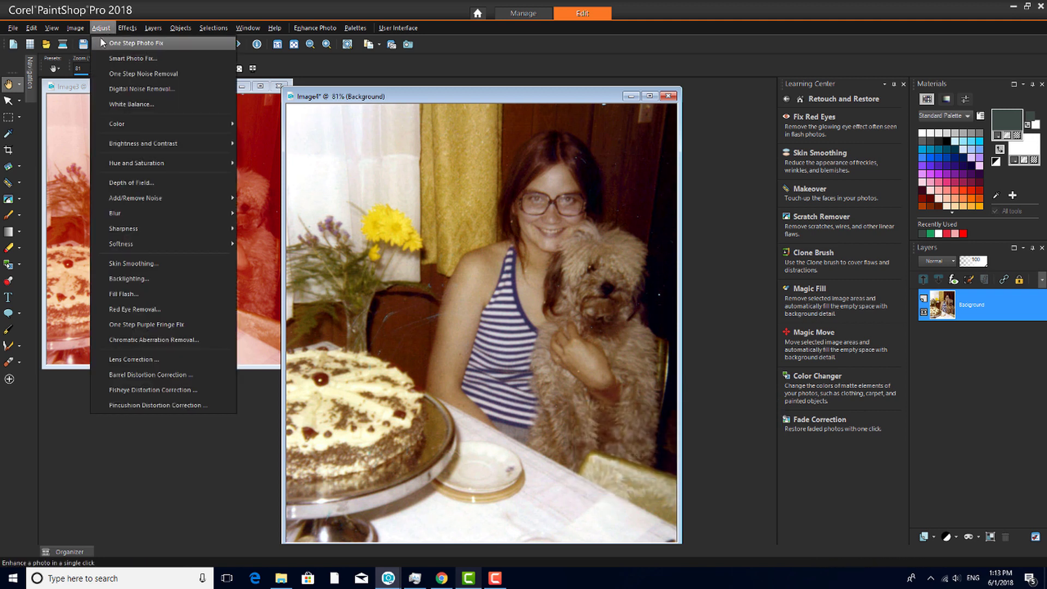
click(110, 40)
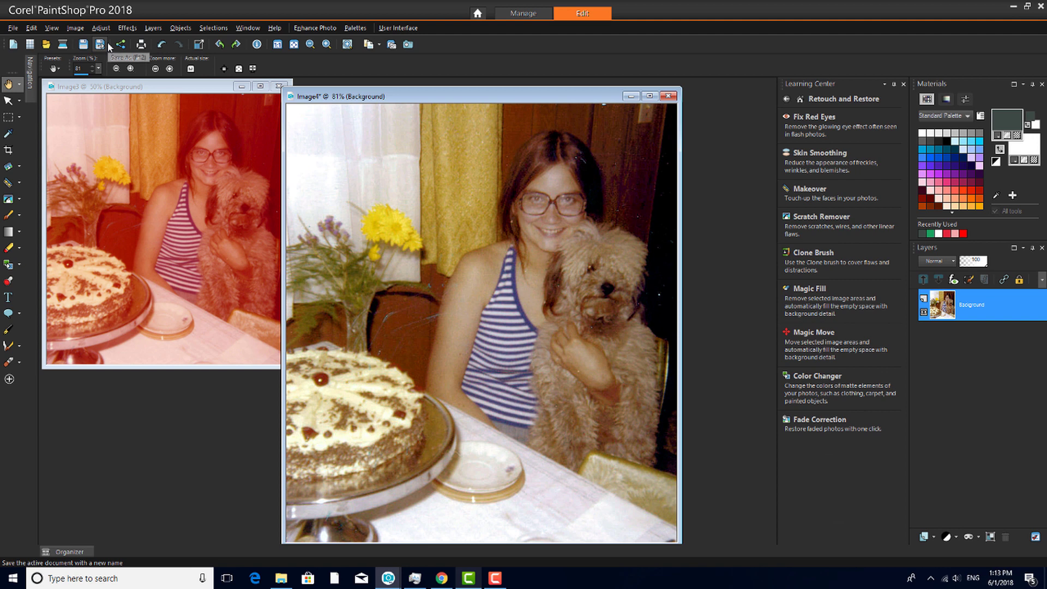
click(101, 28)
mouse_move(180, 163)
click(283, 178)
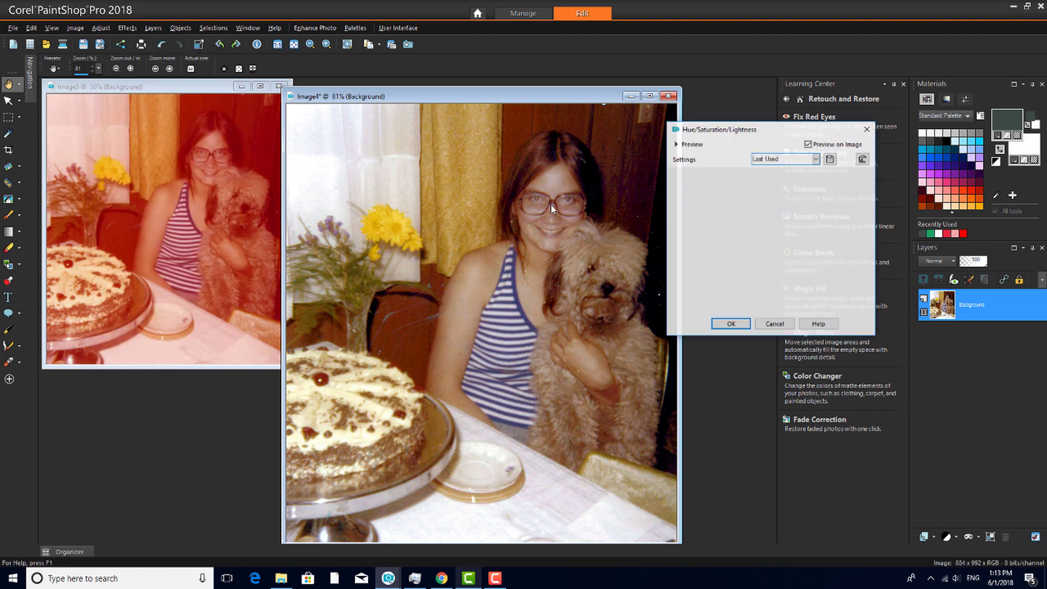
click(729, 201)
click(730, 201)
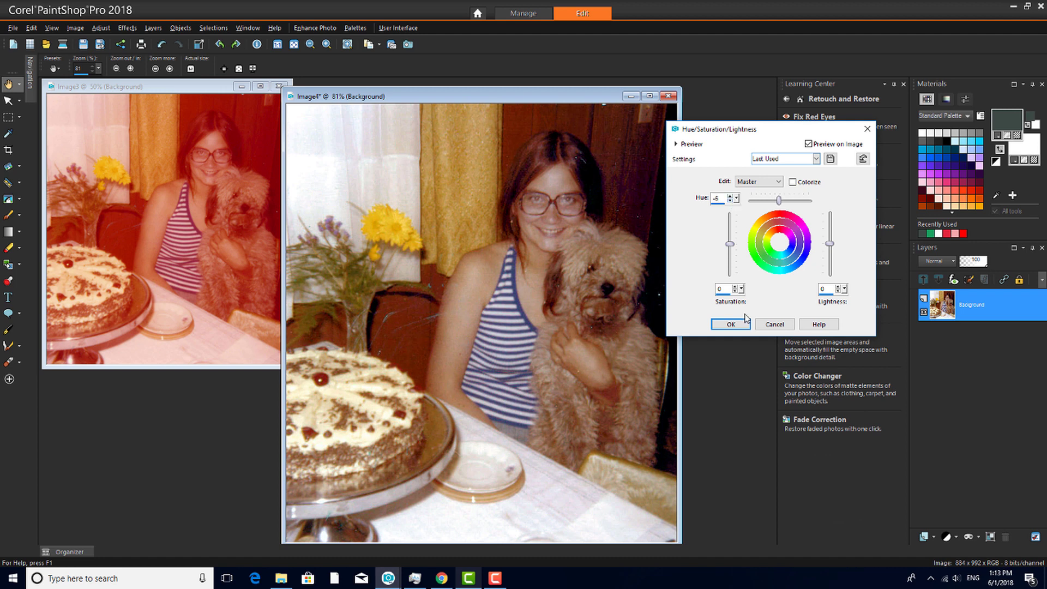
click(731, 325)
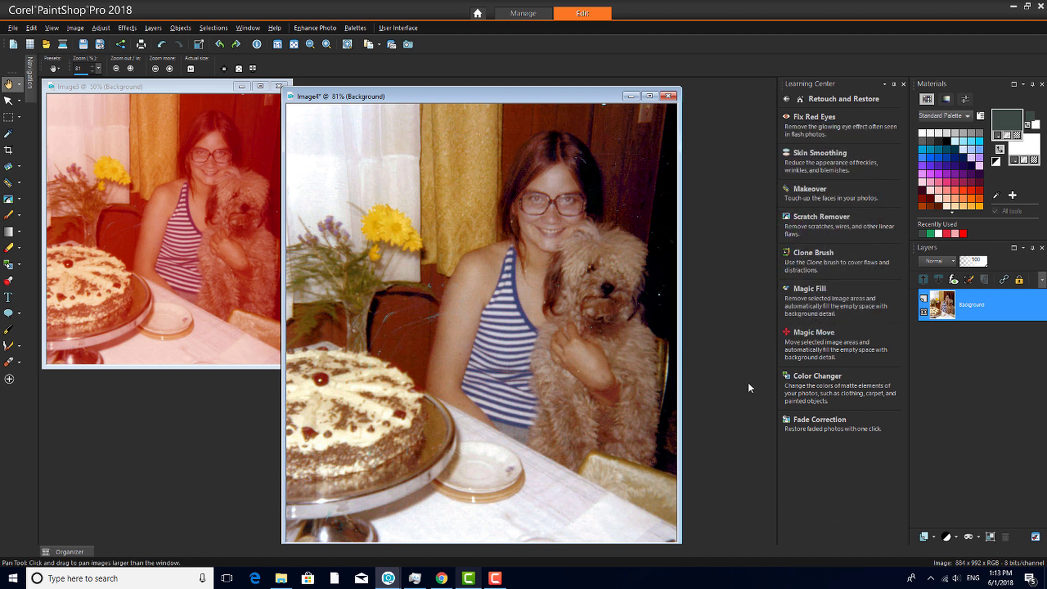